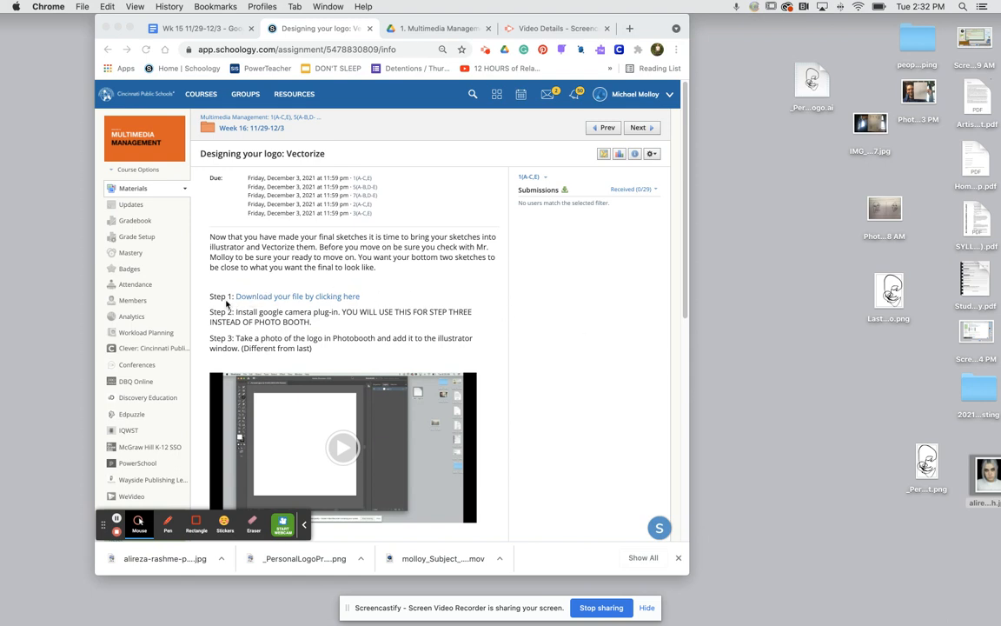
- Download _PersonalLogo.ai from the assignment's Step 1 link and put it on the desktop, replacing the older copy
{"action": "left_click", "coordinate": [296, 297]}
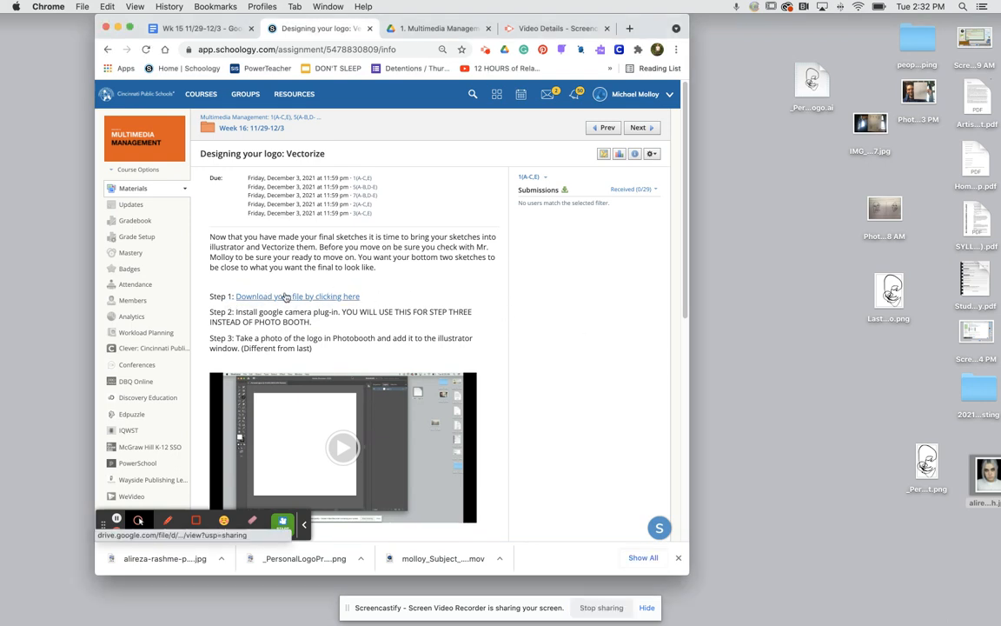
{"action": "left_click", "coordinate": [283, 299]}
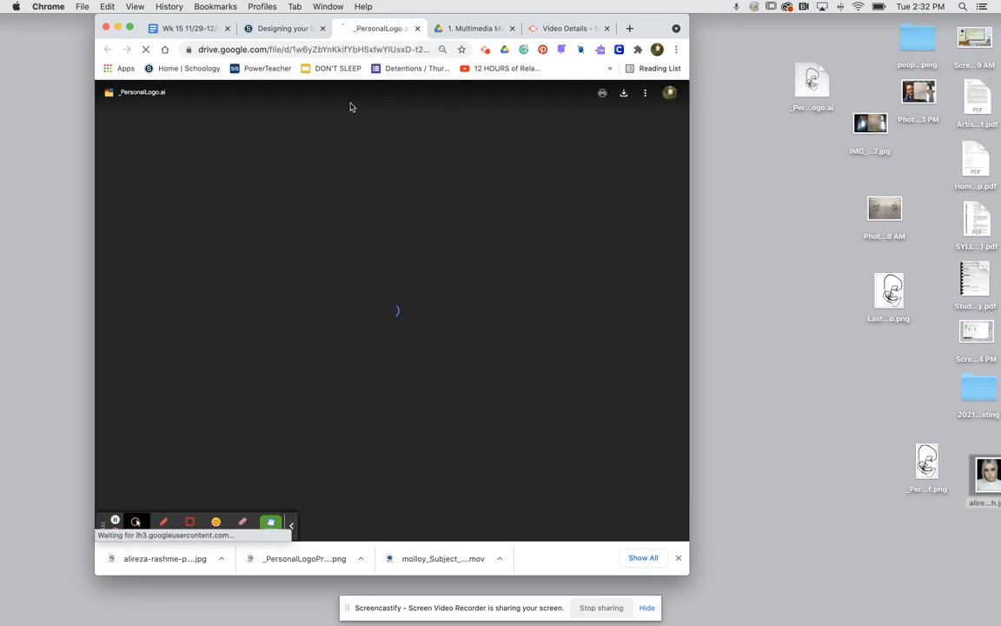
{"action": "left_click", "coordinate": [623, 92]}
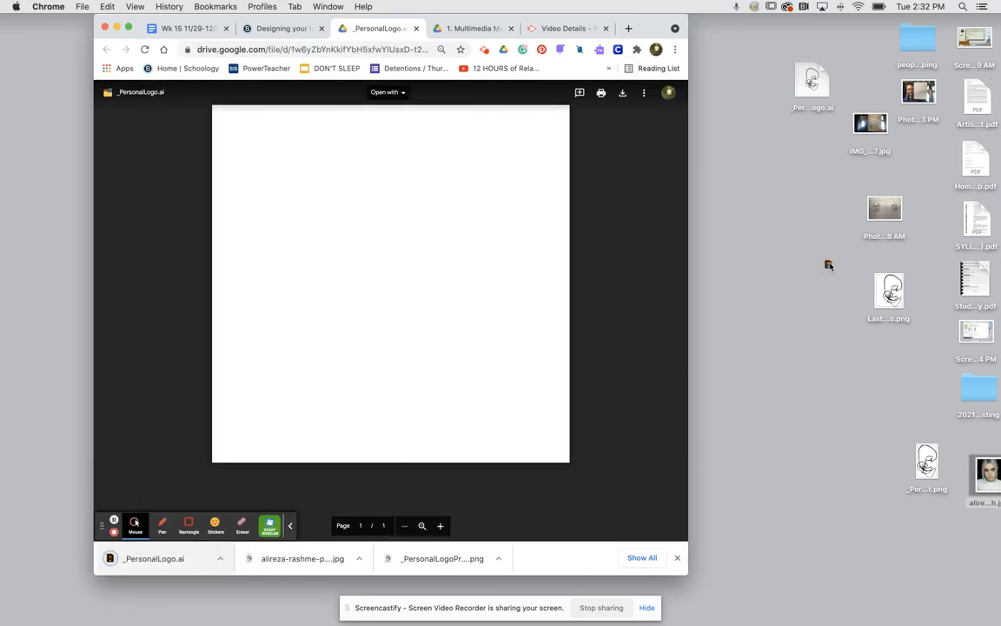
{"action": "left_click", "coordinate": [792, 216]}
{"action": "left_click_drag", "start_coordinate": [792, 216], "coordinate": [792, 216]}
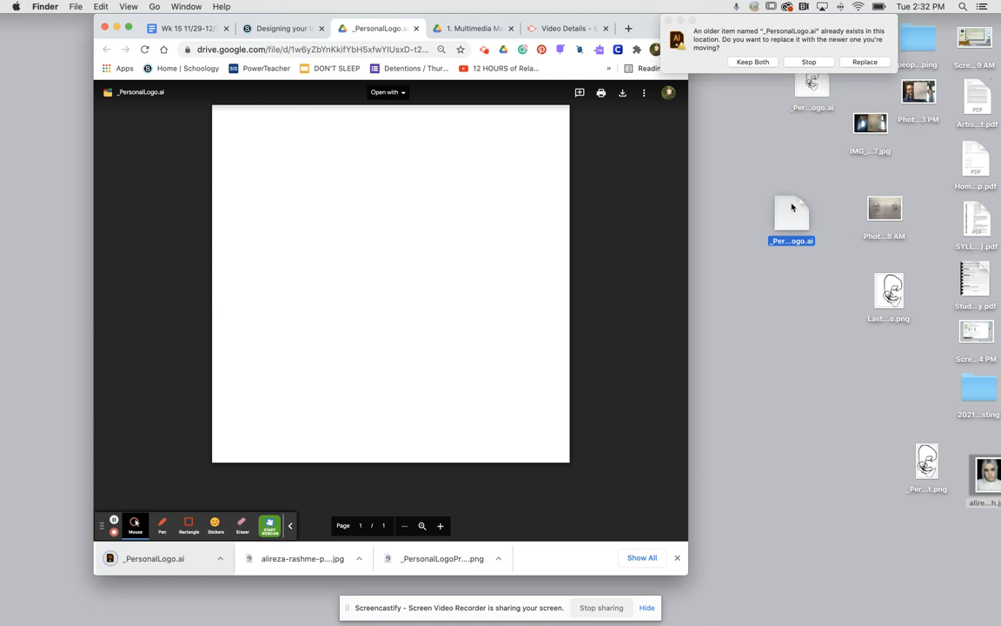
{"action": "left_click", "coordinate": [865, 60]}
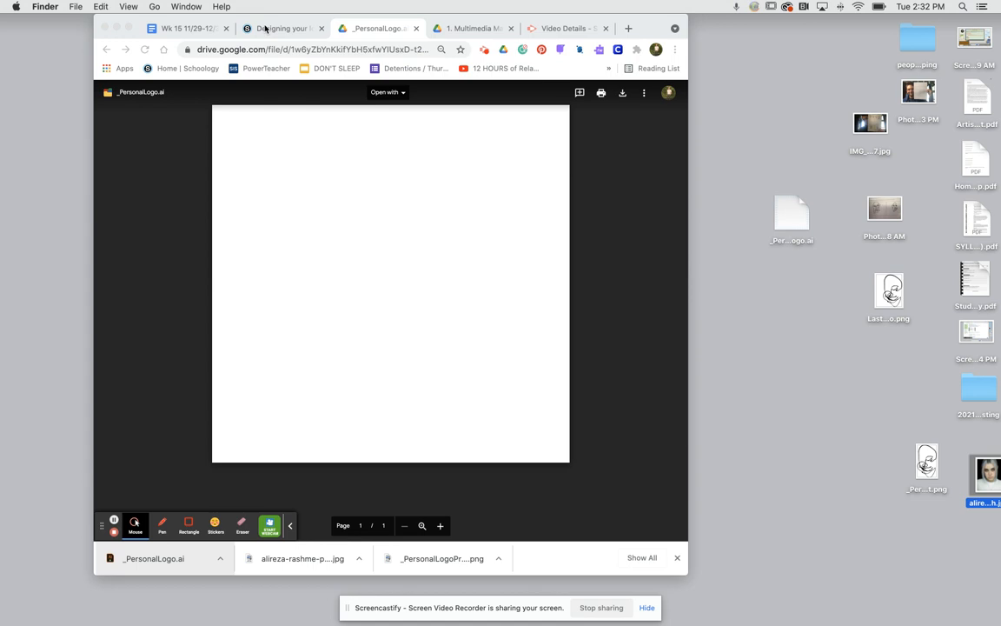
- Open the Camera app from Chrome's apps page and take a photo of the paper with the two final logo sketches
{"action": "left_click", "coordinate": [108, 69]}
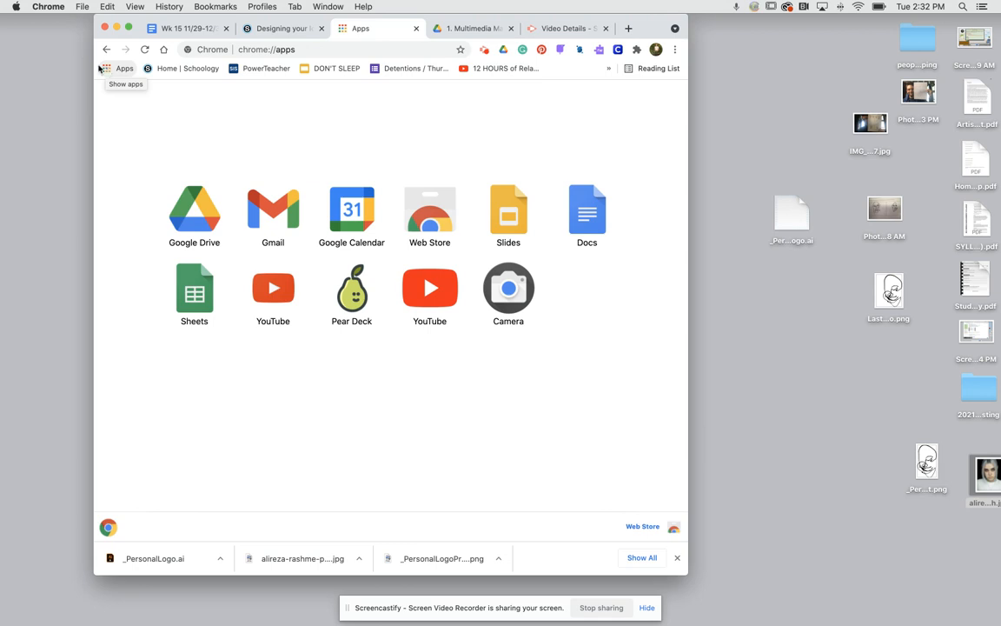
{"action": "left_click", "coordinate": [134, 7]}
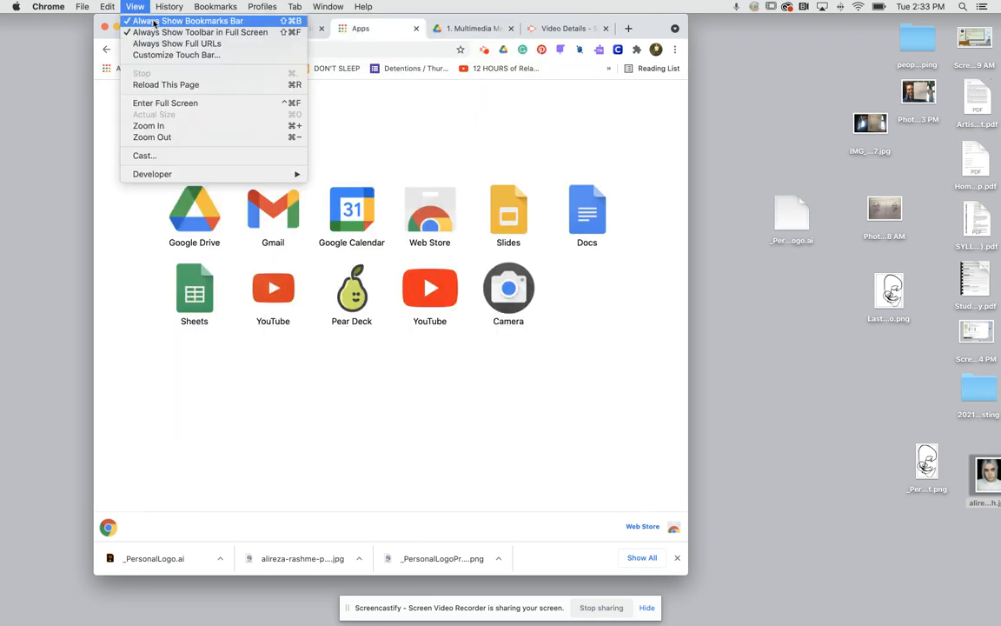
{"action": "left_click", "coordinate": [154, 22]}
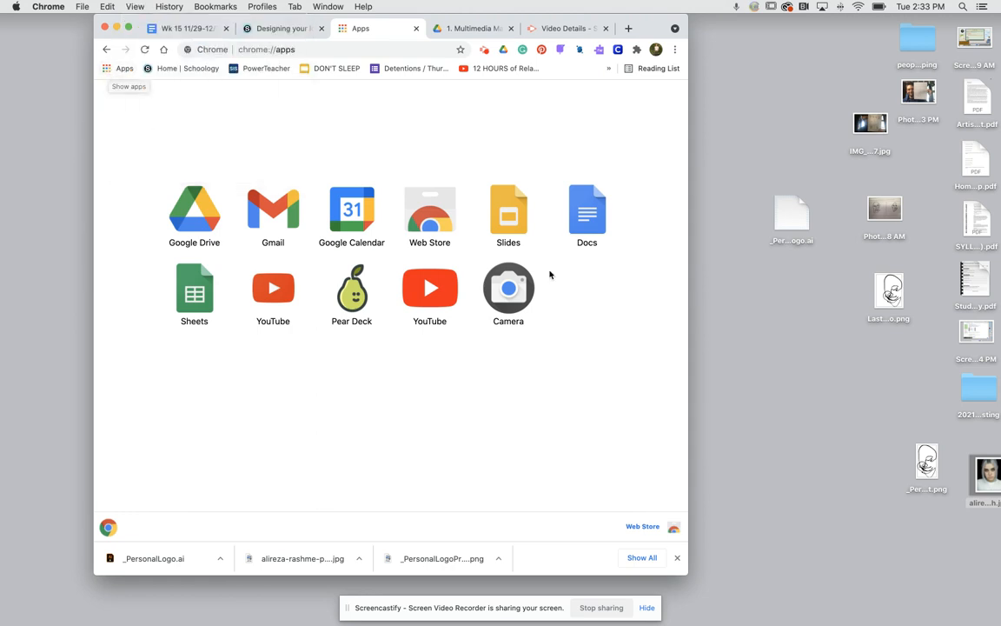
{"action": "left_click", "coordinate": [515, 290]}
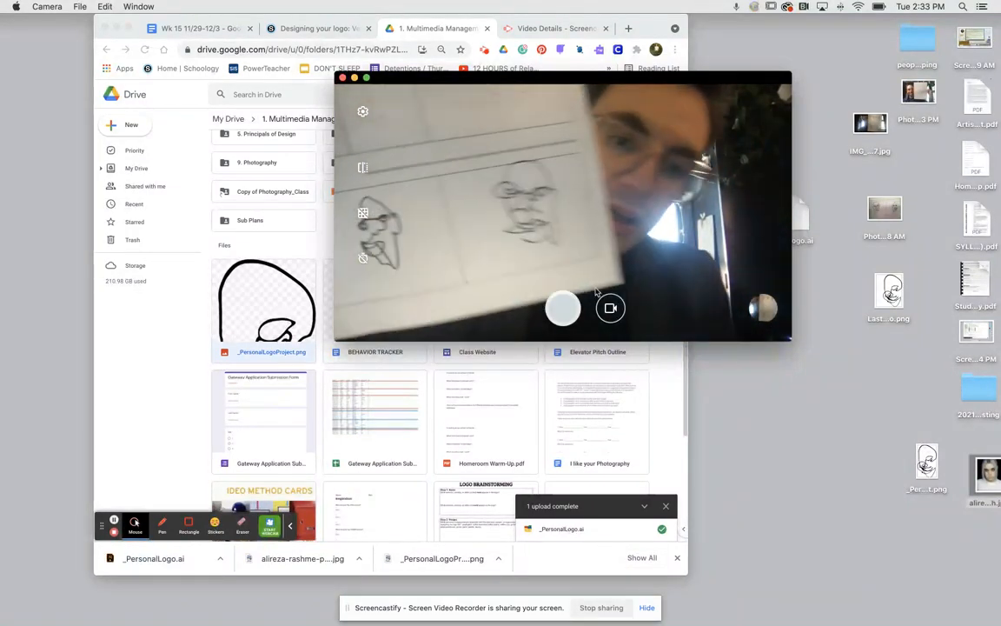
{"action": "left_click", "coordinate": [556, 309]}
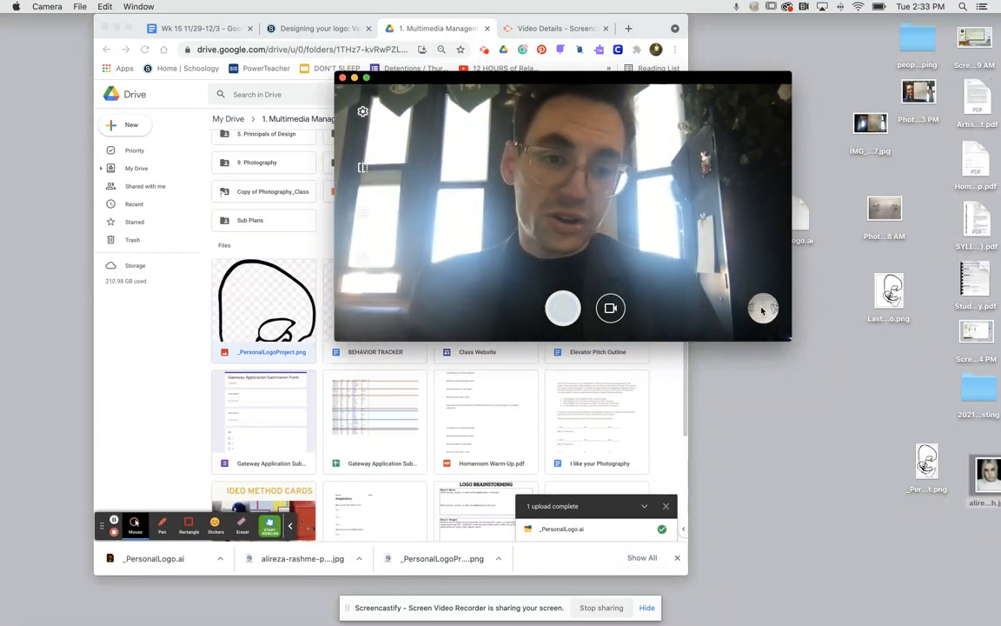
- Export the sketch photo from the camera gallery to the Desktop folder and close the Camera app
{"action": "left_click", "coordinate": [760, 308]}
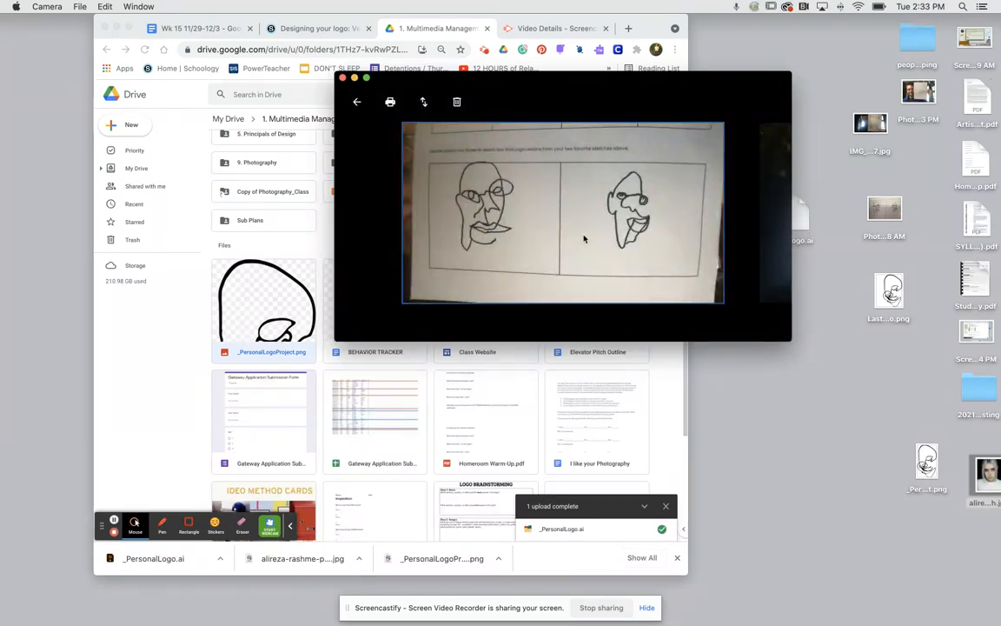
{"action": "left_click", "coordinate": [424, 103]}
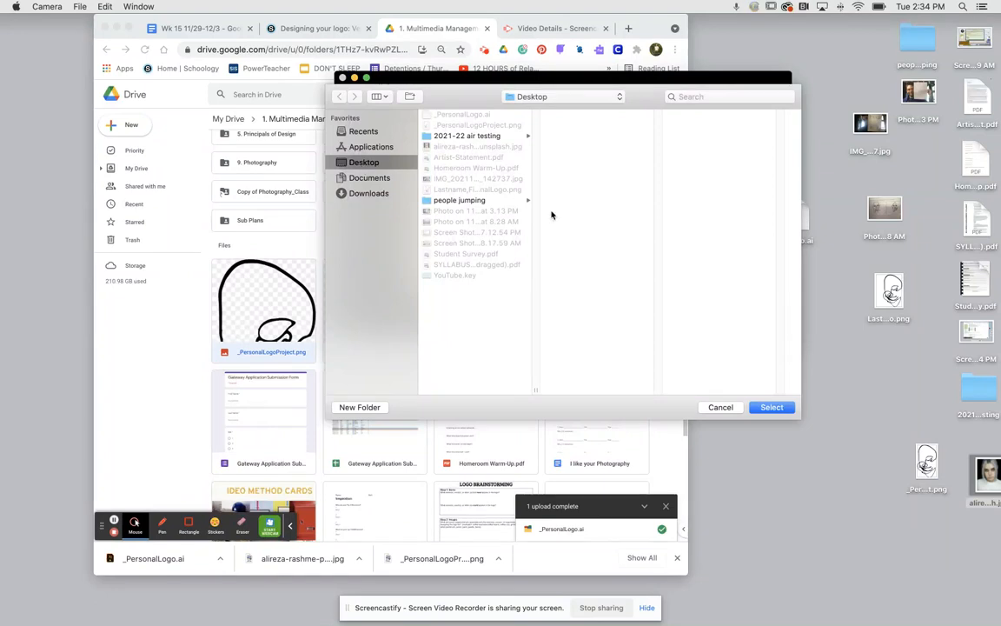
{"action": "left_click", "coordinate": [774, 408]}
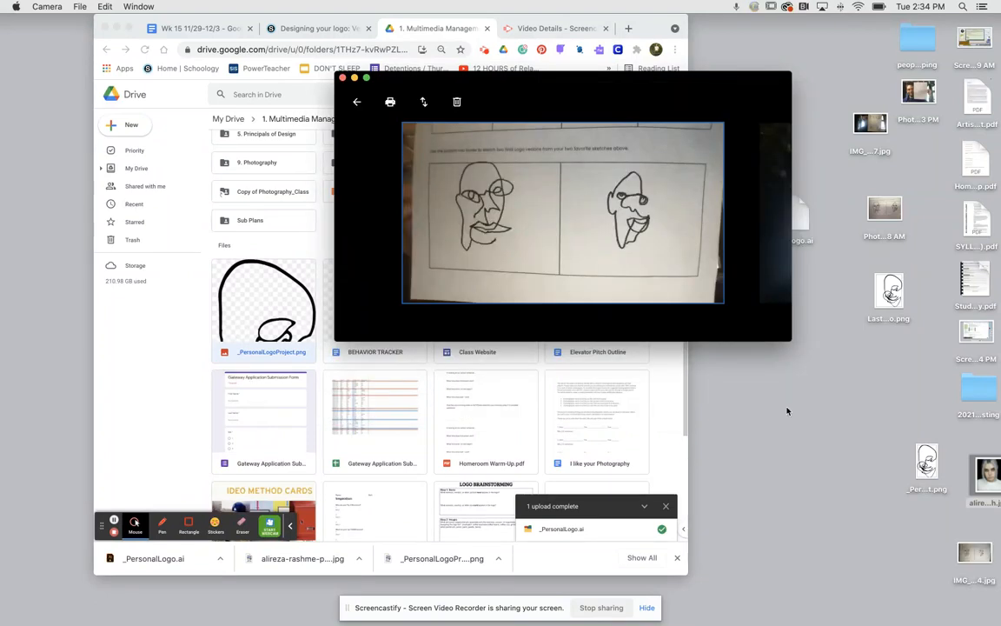
{"action": "left_click_drag", "start_coordinate": [977, 554], "coordinate": [807, 427]}
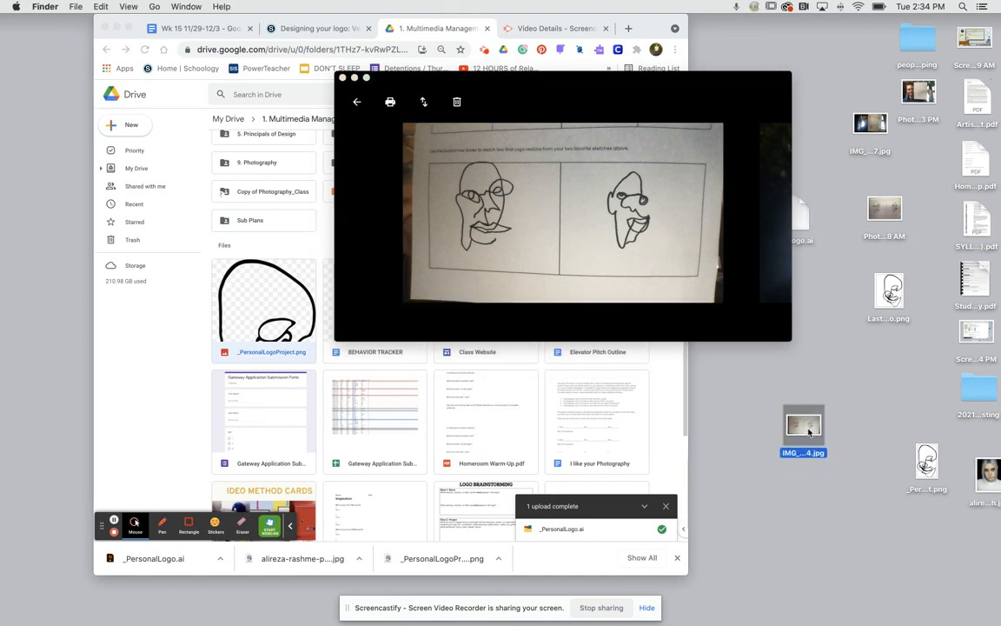
{"action": "left_click", "coordinate": [342, 78]}
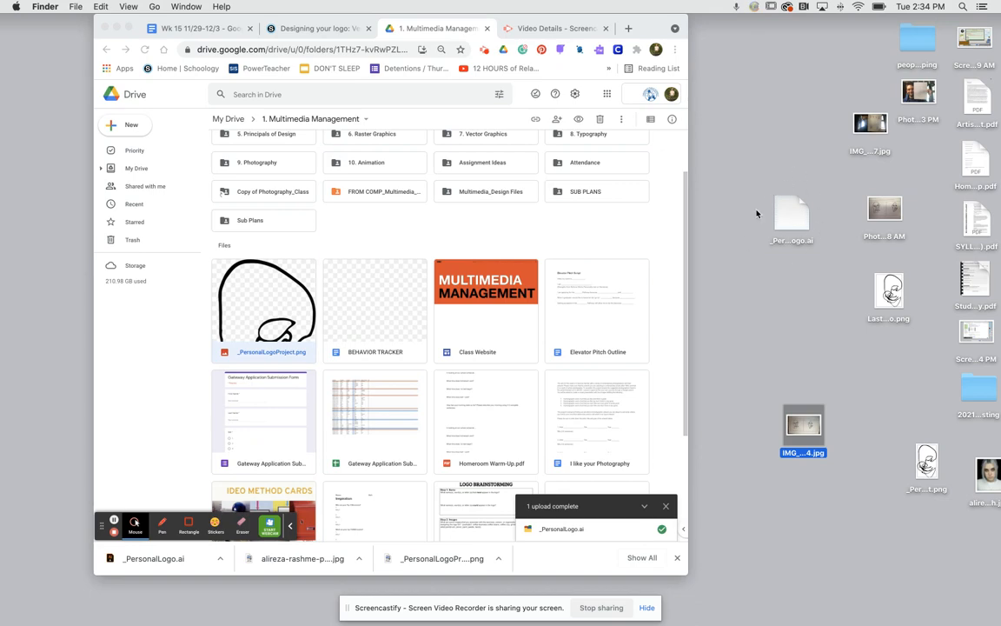
- Open the desktop's _PersonalLogo.ai in Illustrator and delete the portrait photo and the small face drawing from the artboard
{"action": "double_click", "coordinate": [803, 224]}
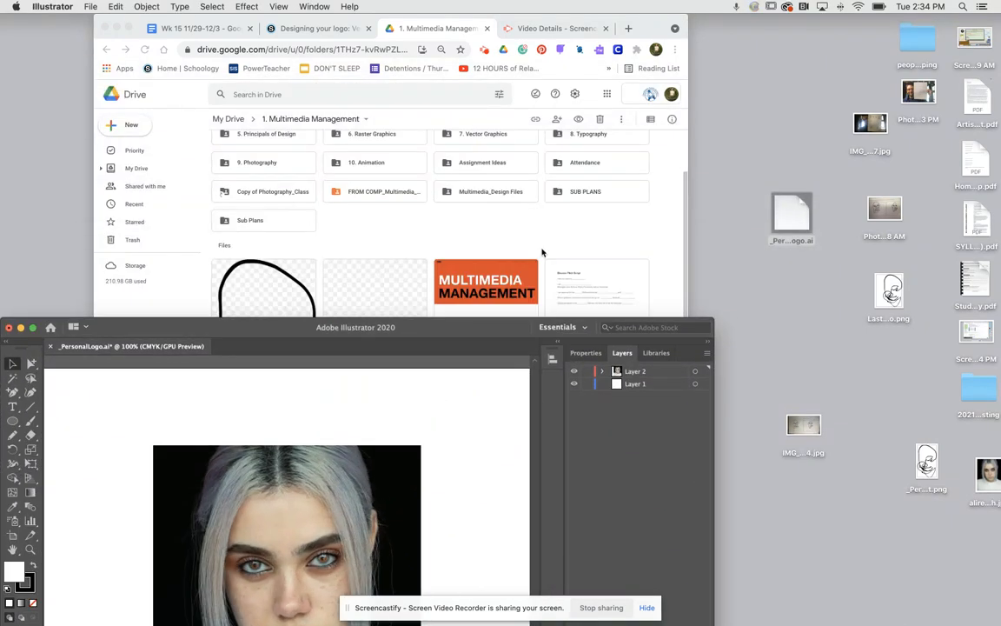
{"action": "left_click_drag", "start_coordinate": [225, 333], "coordinate": [253, 93]}
{"action": "left_click", "coordinate": [278, 265]}
{"action": "key", "text": "Delete"}
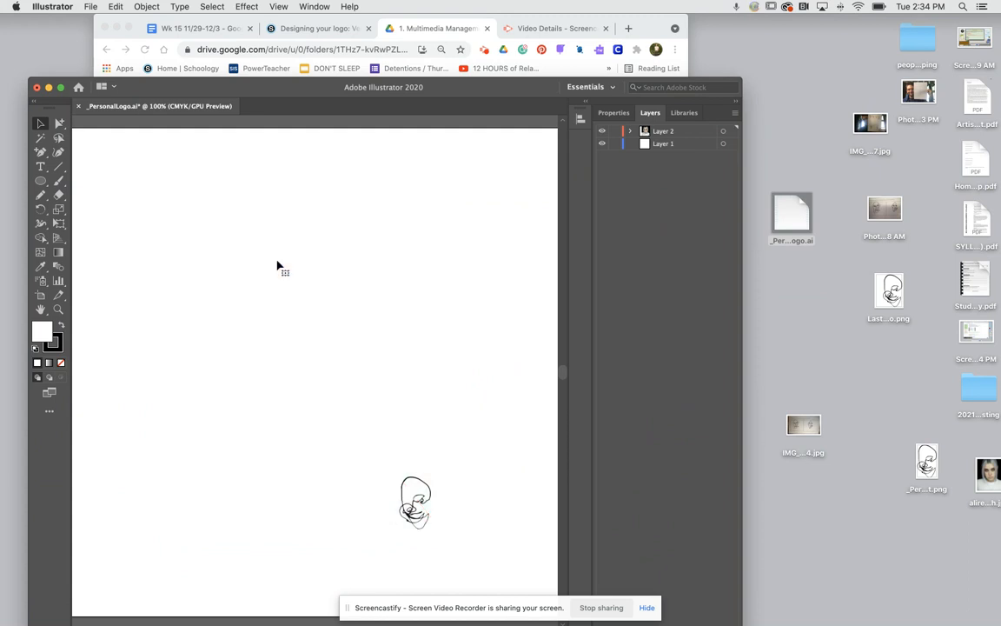
{"action": "left_click", "coordinate": [416, 502]}
{"action": "key", "text": "Delete"}
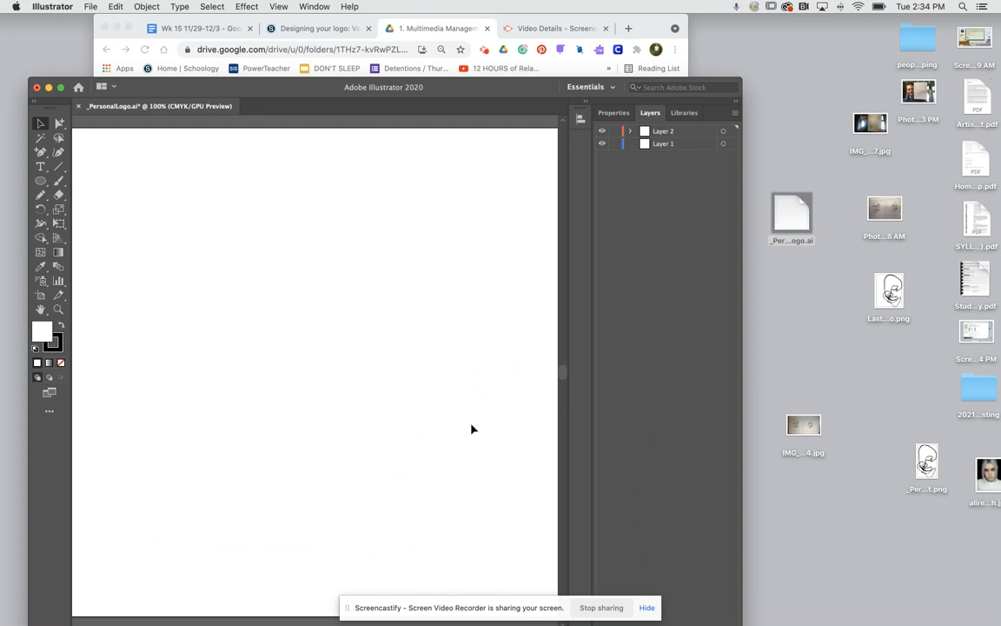
{"action": "left_click_drag", "start_coordinate": [299, 87], "coordinate": [310, 23]}
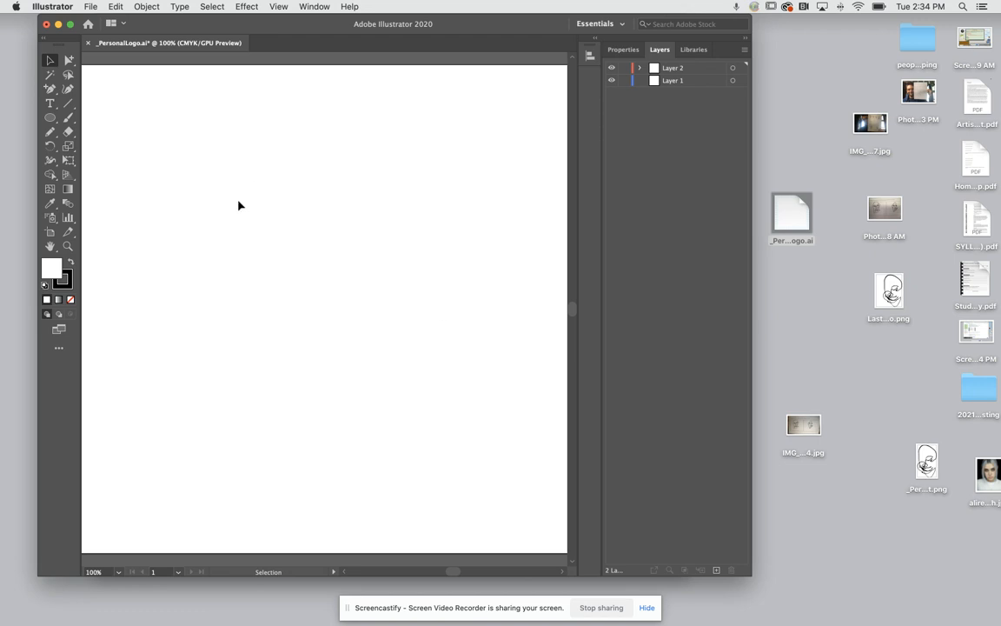
- Place the exported sketch photo from the desktop into the _PersonalLogo.ai document, over the artboard
{"action": "key", "text": "super+minus"}
{"action": "key", "text": "super+minus"}
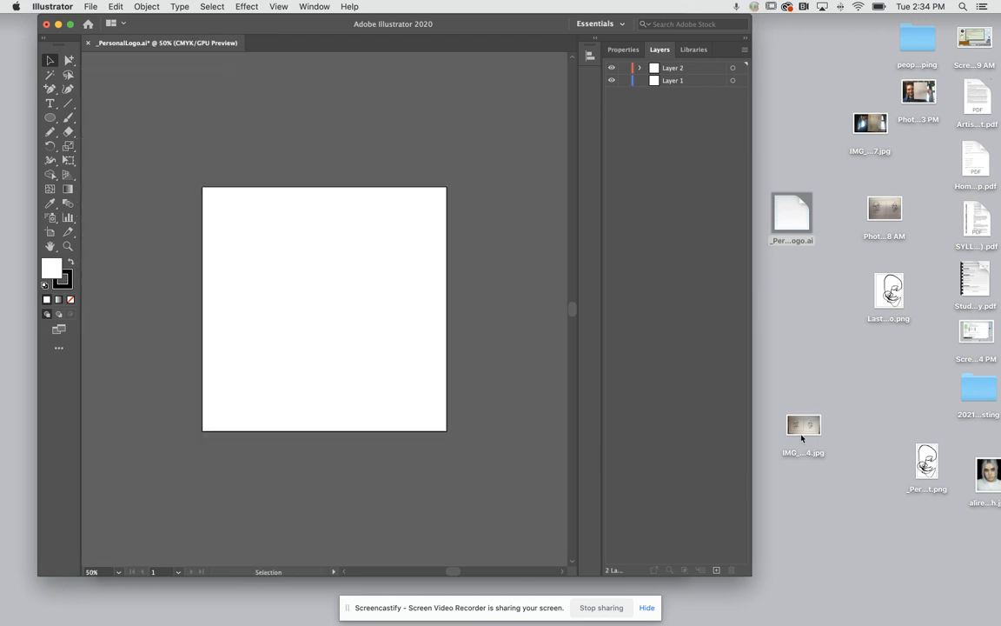
{"action": "left_click", "coordinate": [801, 427]}
{"action": "left_click_drag", "start_coordinate": [801, 427], "coordinate": [304, 278]}
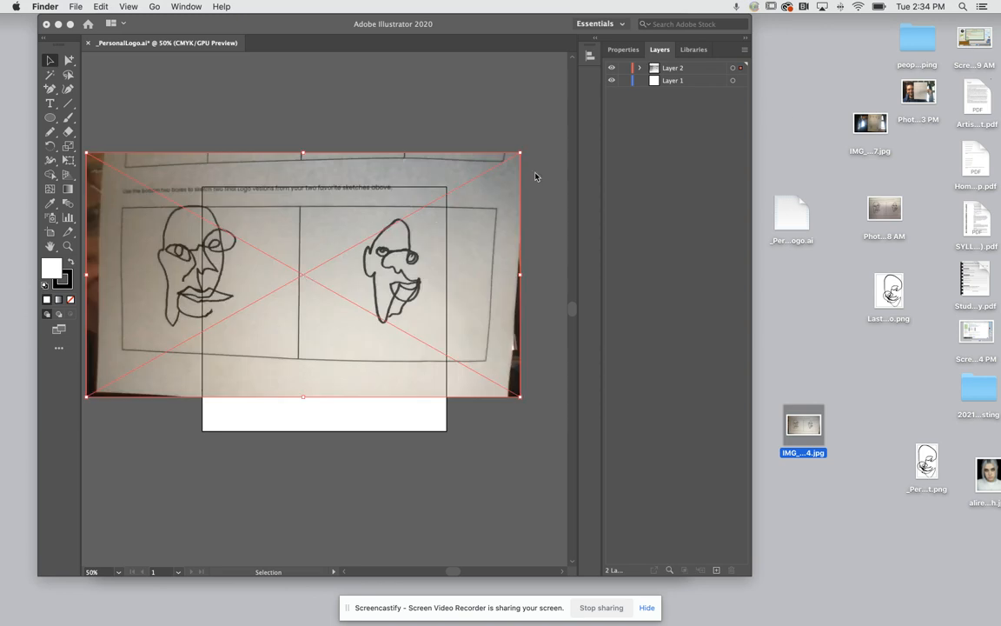
{"action": "left_click", "coordinate": [743, 103]}
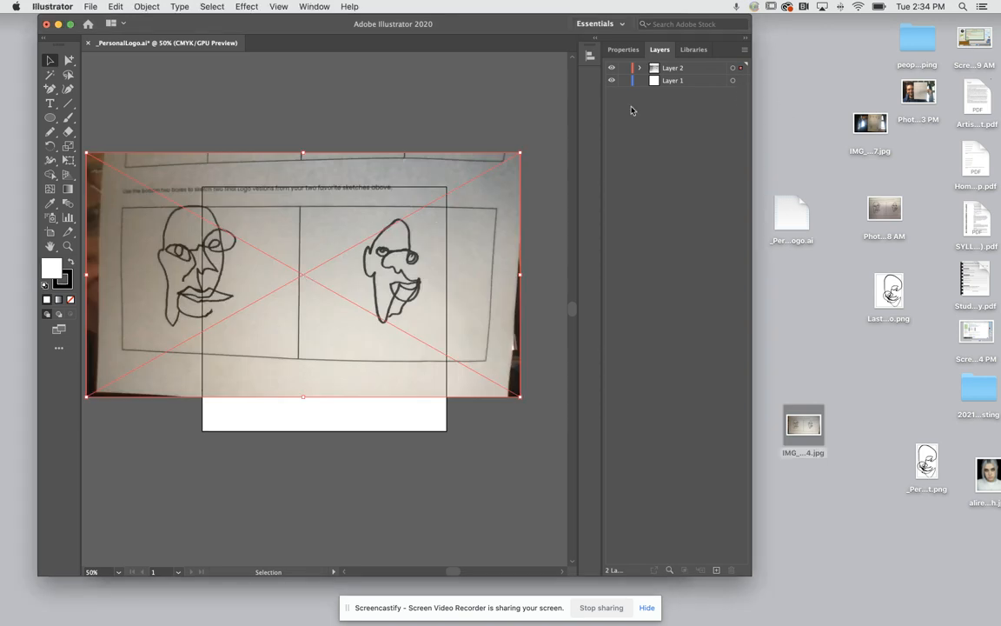
{"action": "left_click_drag", "start_coordinate": [253, 272], "coordinate": [267, 290]}
- Try shrinking the sketch photo proportionally and moving it onto the artboard, and undo the changes
{"action": "left_click_drag", "start_coordinate": [536, 173], "coordinate": [251, 331]}
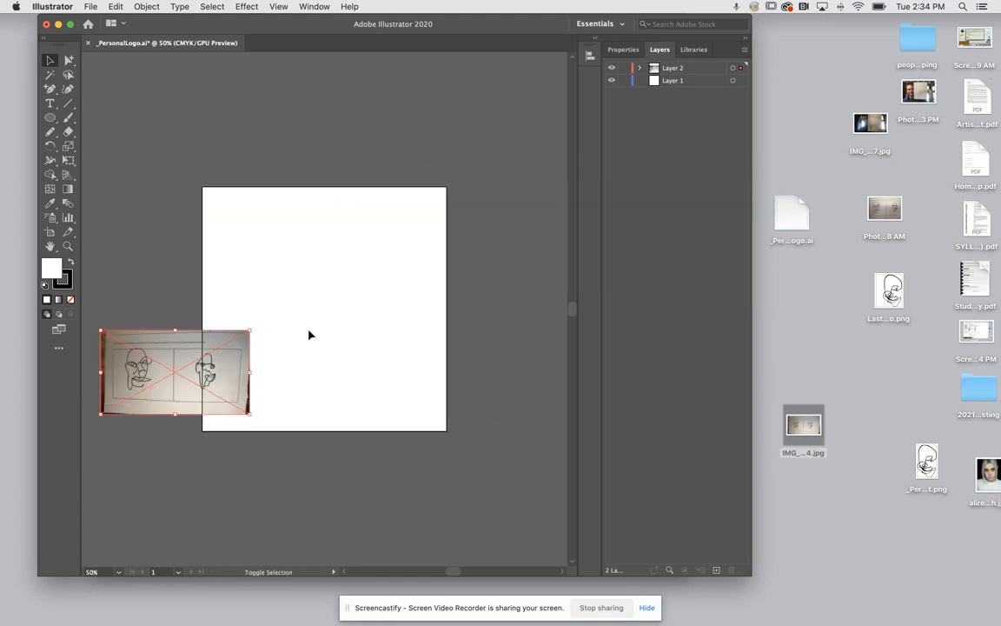
{"action": "left_click_drag", "start_coordinate": [183, 369], "coordinate": [329, 305]}
{"action": "key", "text": "super+z"}
{"action": "key", "text": "super+z"}
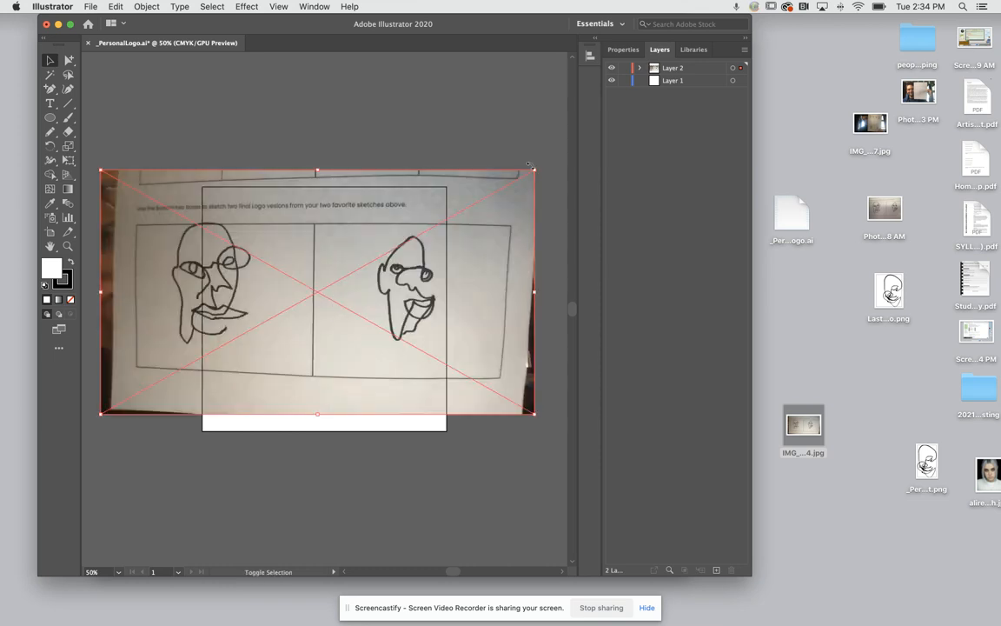
- Try resizing the sketch photo without keeping its proportions near the artboard's upper right corner, and undo it
{"action": "left_click_drag", "start_coordinate": [534, 172], "coordinate": [423, 168]}
{"action": "left_click_drag", "start_coordinate": [421, 228], "coordinate": [478, 193]}
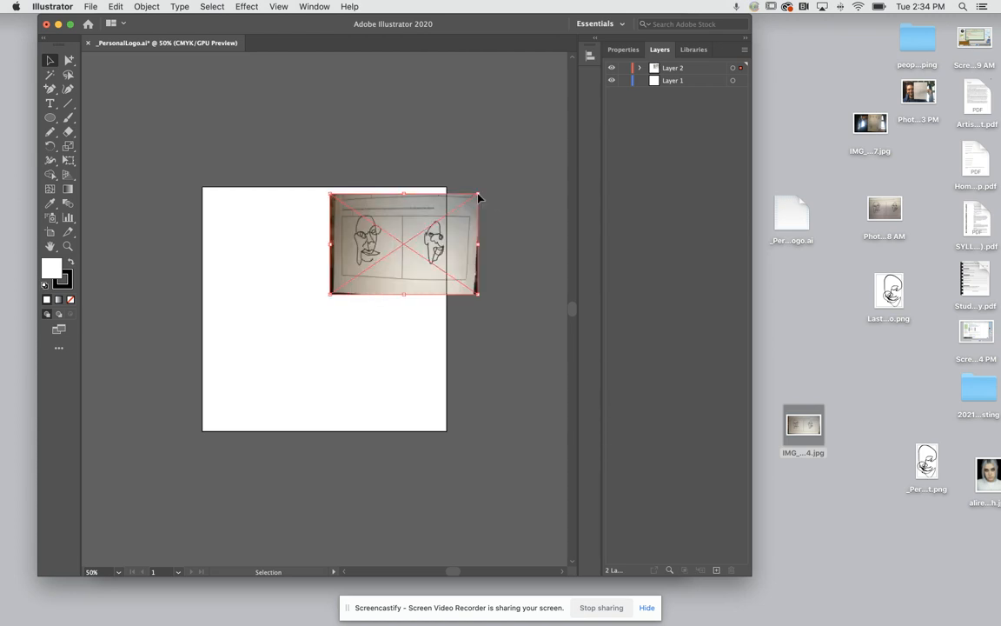
{"action": "key", "text": "super+z"}
{"action": "key", "text": "super+z"}
{"action": "key", "text": "super+z"}
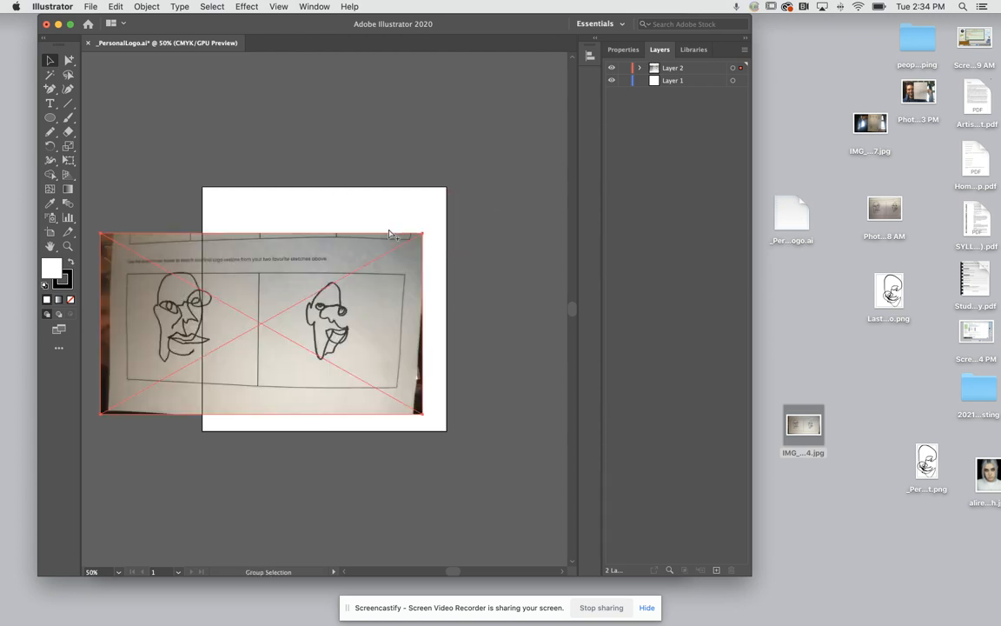
- Shrink the sketch photo proportionally until it fits inside the artboard and move it to the artboard's middle
{"action": "left_click_drag", "start_coordinate": [423, 232], "coordinate": [266, 274]}
{"action": "left_click_drag", "start_coordinate": [180, 373], "coordinate": [317, 301]}
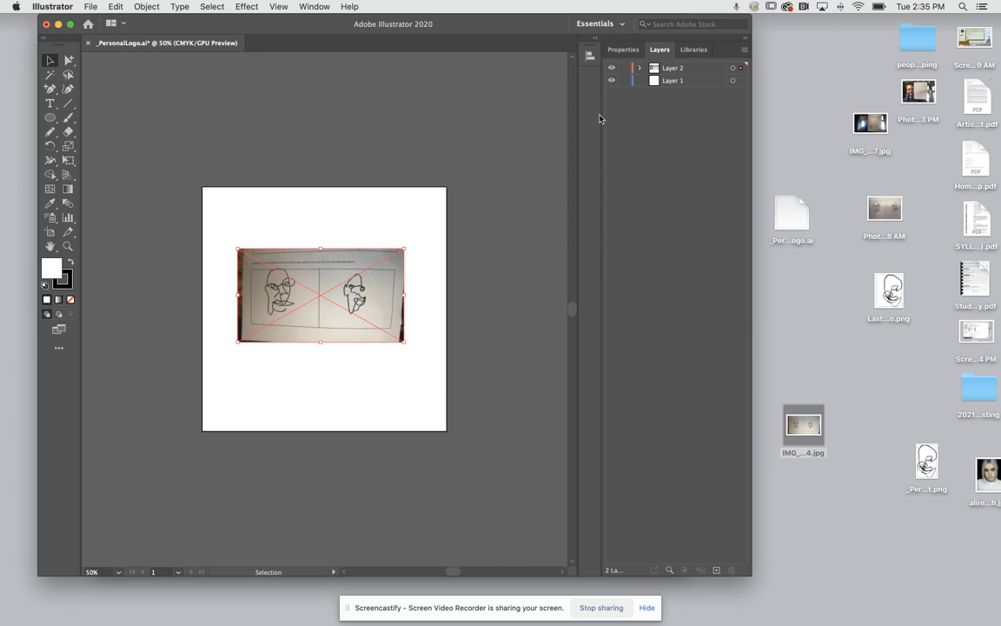
- Move the sketch photo from Layer 2 to a locked Layer 1 and make Layer 2 active
{"action": "left_click", "coordinate": [341, 201]}
{"action": "left_click_drag", "start_coordinate": [743, 86], "coordinate": [743, 86]}
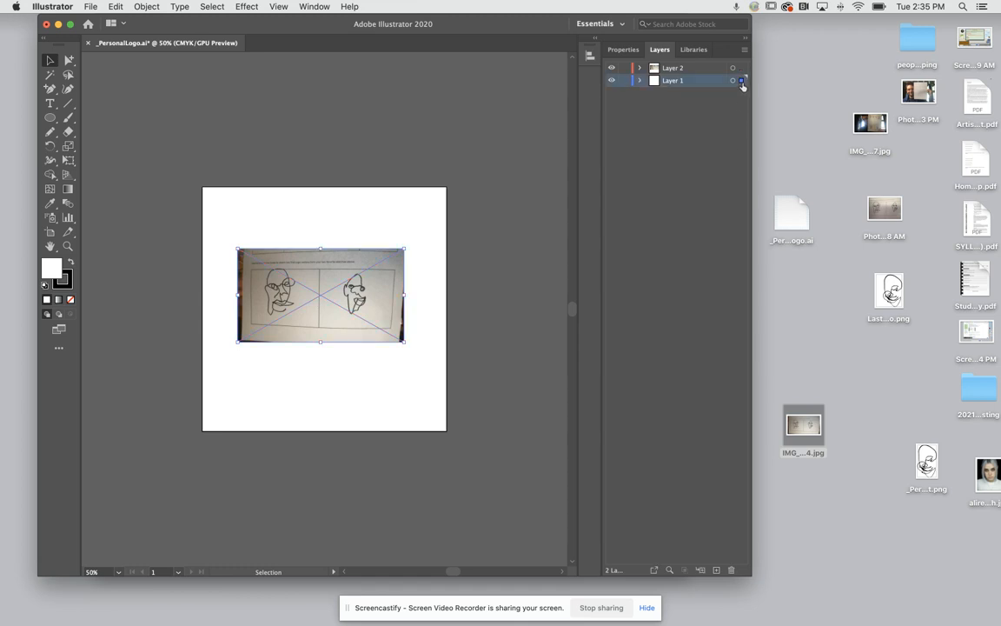
{"action": "left_click", "coordinate": [488, 249]}
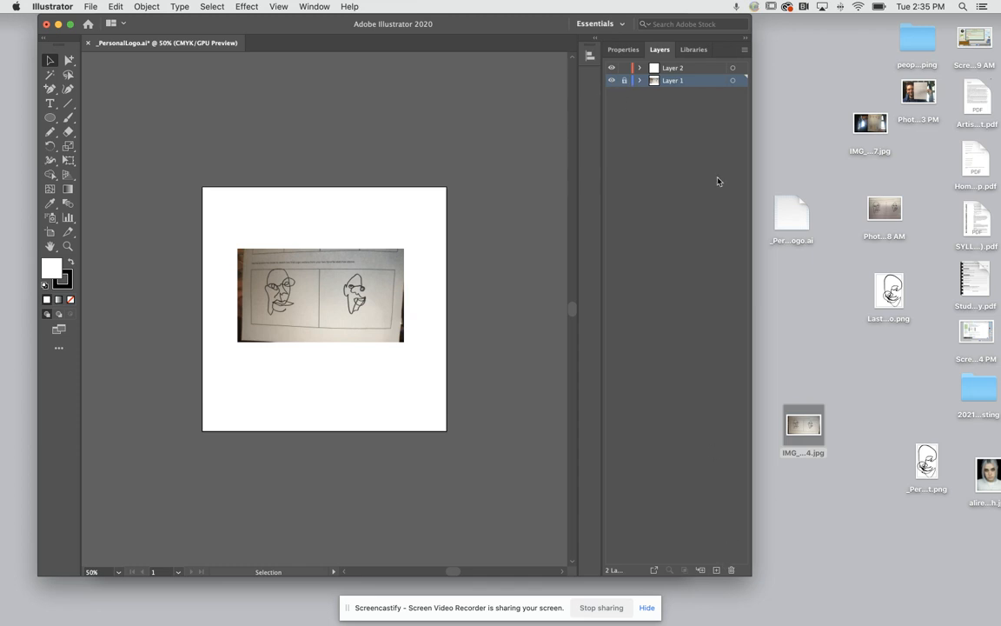
{"action": "left_click", "coordinate": [676, 70]}
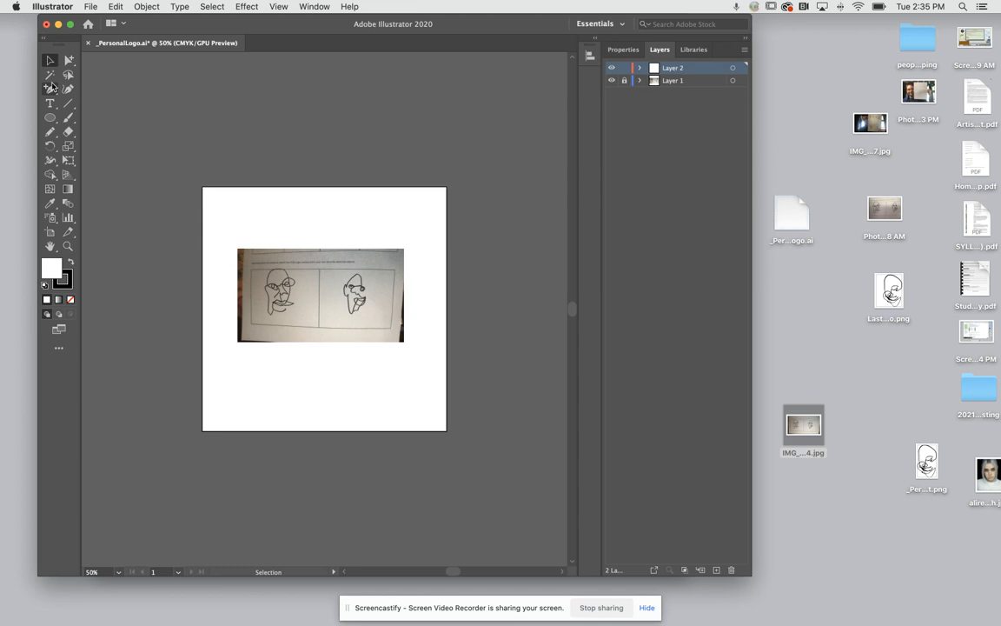
- Activate the Pen tool for tracing the face sketches on Layer 2
{"action": "left_click_drag", "start_coordinate": [50, 88], "coordinate": [75, 85]}
{"action": "scroll", "coordinate": [202, 268], "scroll_direction": "up", "scroll_amount": 3}
{"action": "scroll", "coordinate": [204, 267], "scroll_direction": "up", "scroll_amount": 2}
{"action": "scroll", "coordinate": [390, 296], "scroll_direction": "up", "scroll_amount": 3}
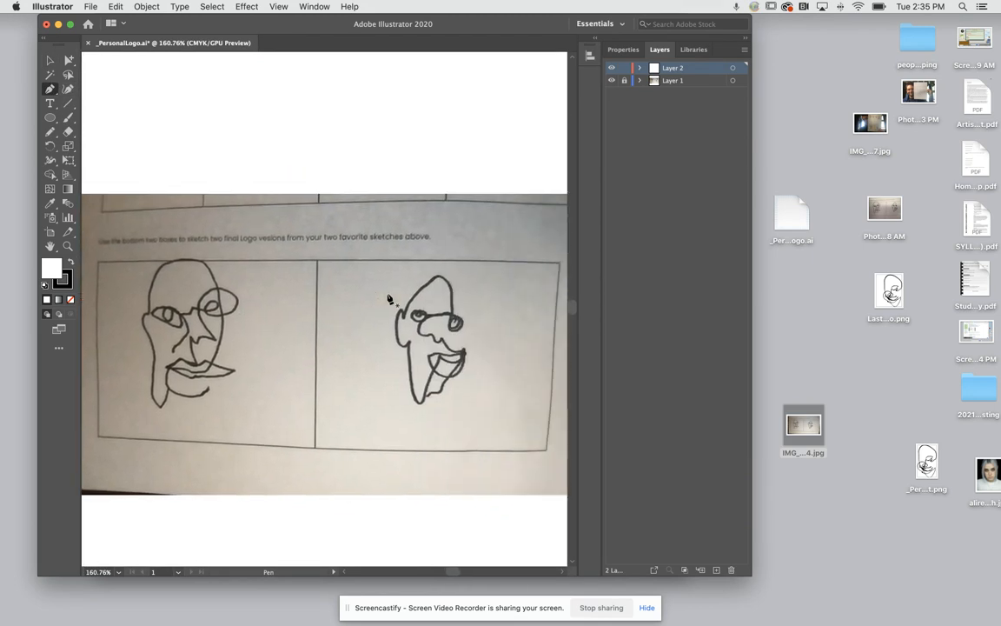
{"action": "scroll", "coordinate": [369, 334], "scroll_direction": "left", "scroll_amount": 2}
{"action": "left_click_drag", "start_coordinate": [355, 359], "coordinate": [356, 336]}
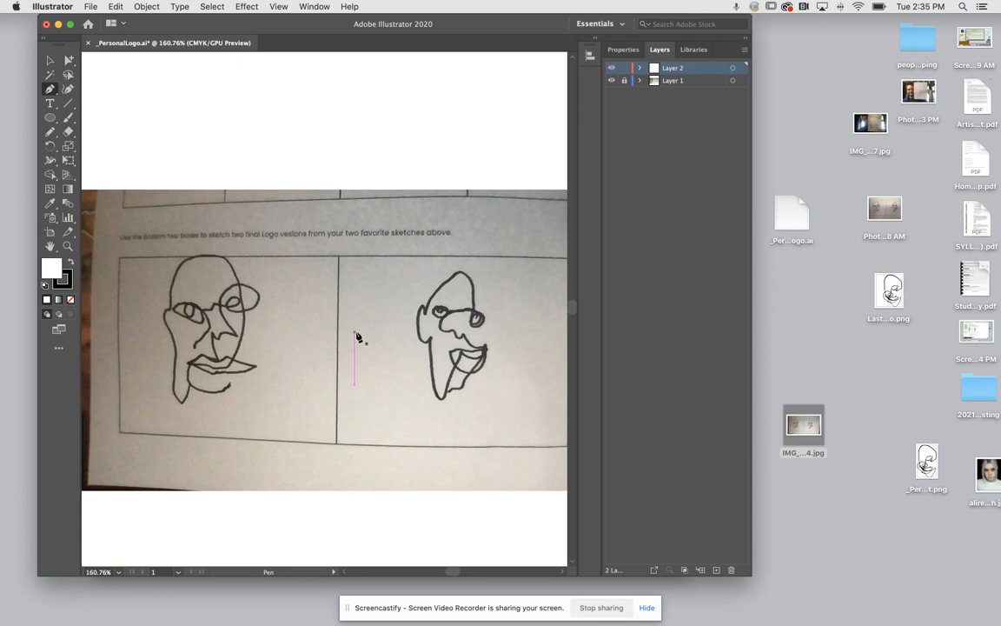
{"action": "left_click_drag", "start_coordinate": [353, 383], "coordinate": [391, 383]}
- Select the Rectangle tool, view the other shape tools in its group, and return to the Pen tool
{"action": "left_click", "coordinate": [50, 119]}
{"action": "left_click", "coordinate": [103, 117]}
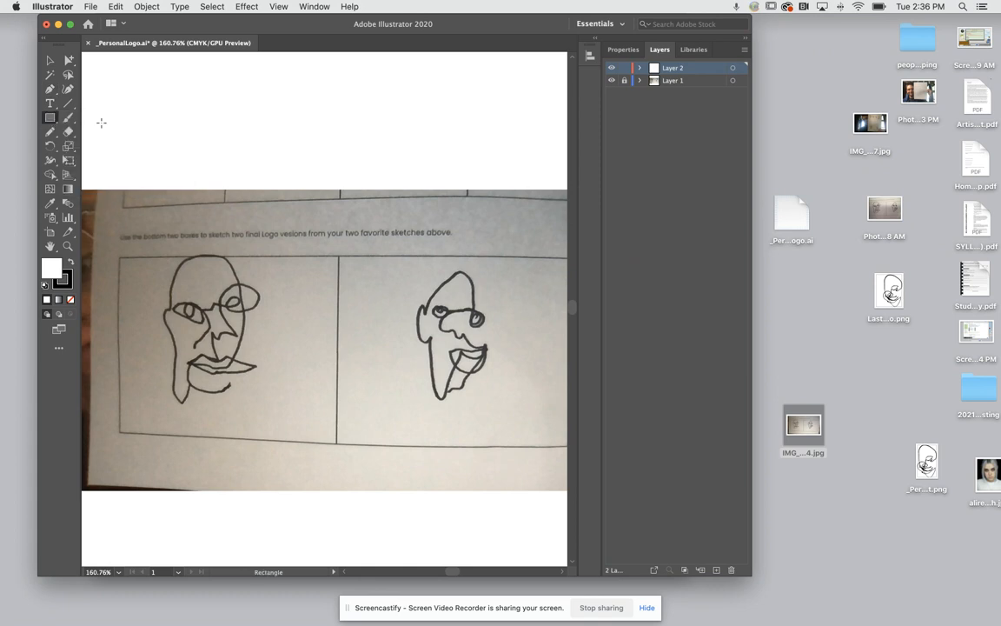
{"action": "left_click", "coordinate": [50, 119]}
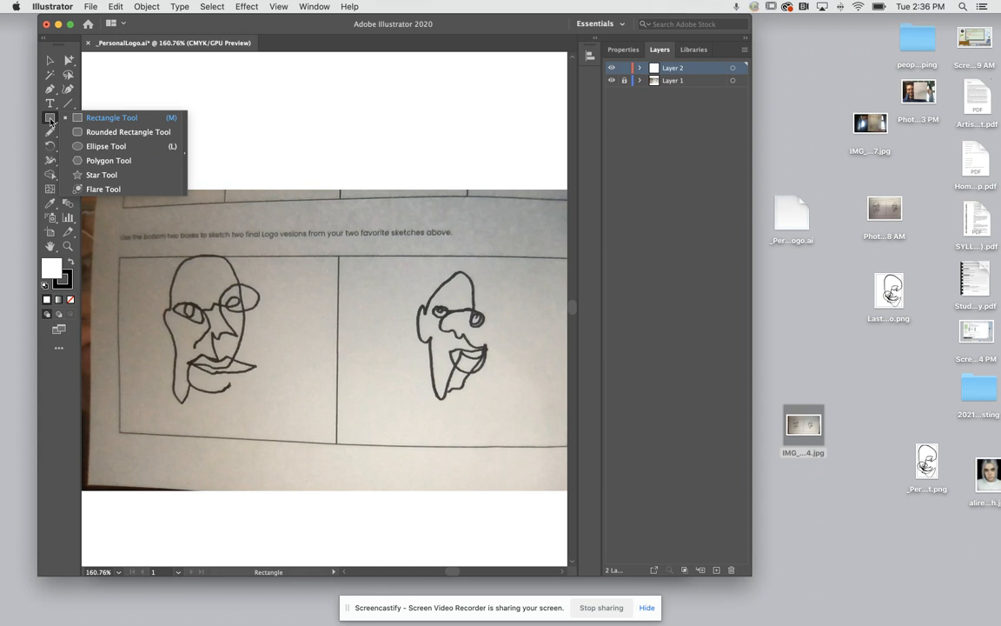
{"action": "left_click", "coordinate": [48, 90]}
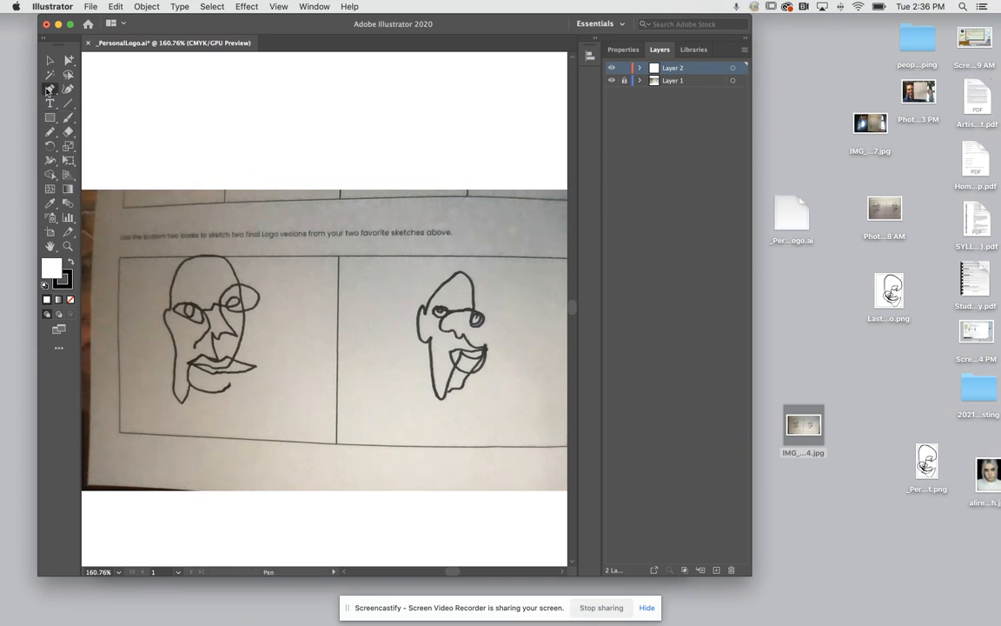